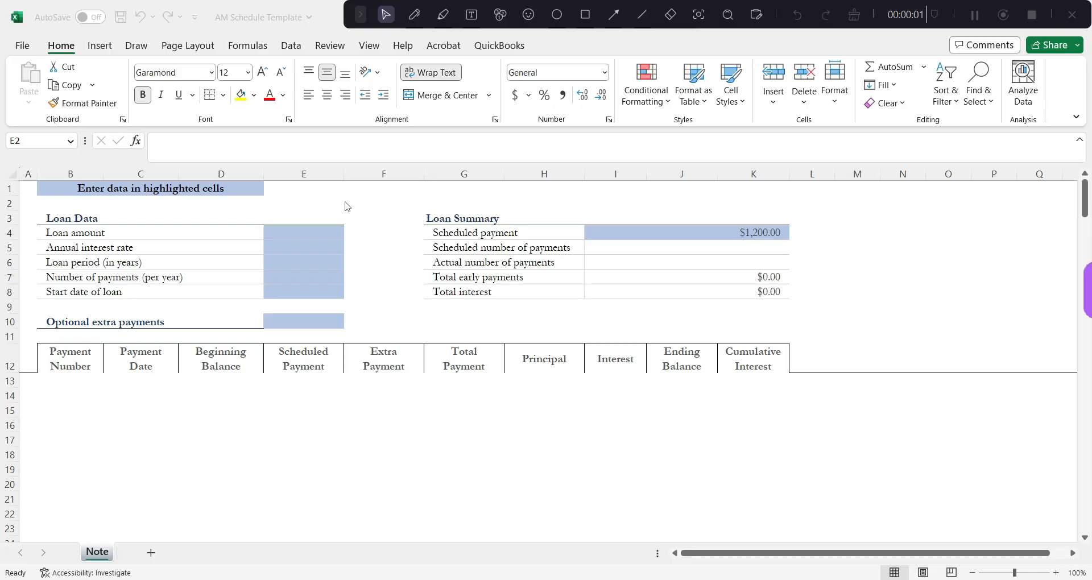
# Step: Enter a loan amount of 30000 and an annual interest rate of 2.50% in the loan data
pyautogui.click(326, 231)
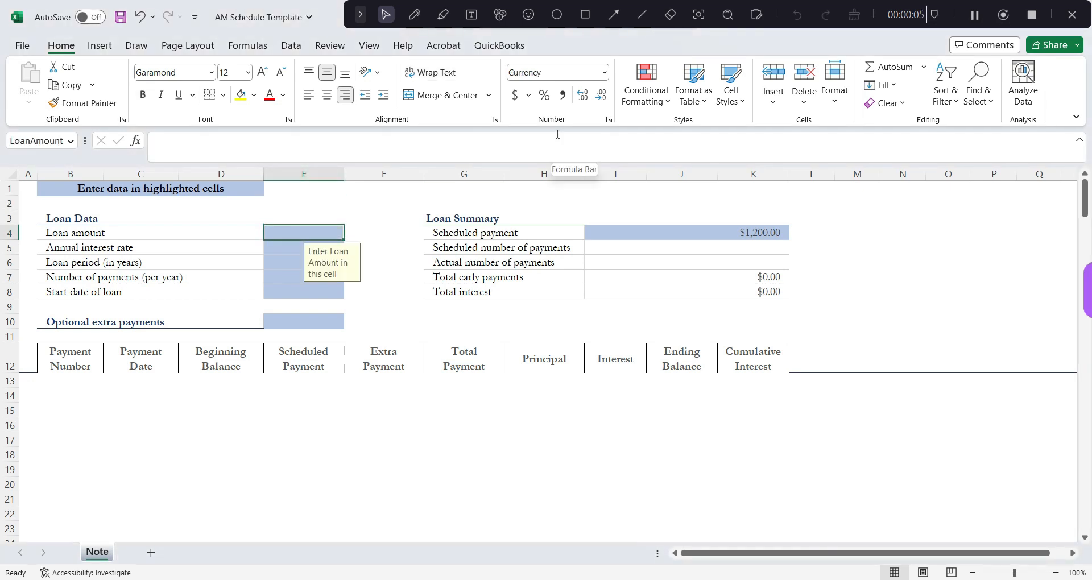
pyautogui.write('30000')
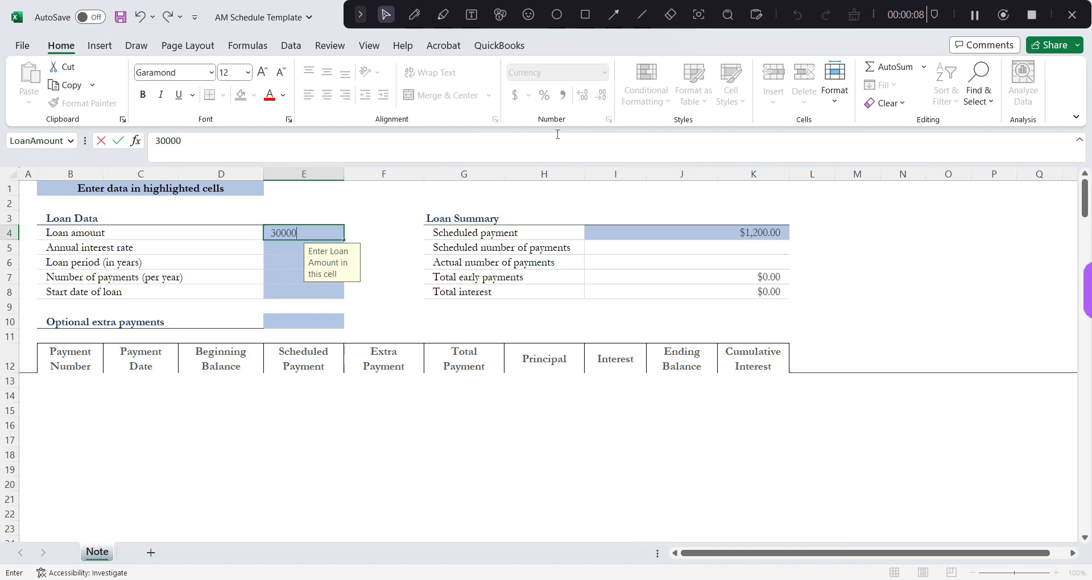
pyautogui.press('Return')
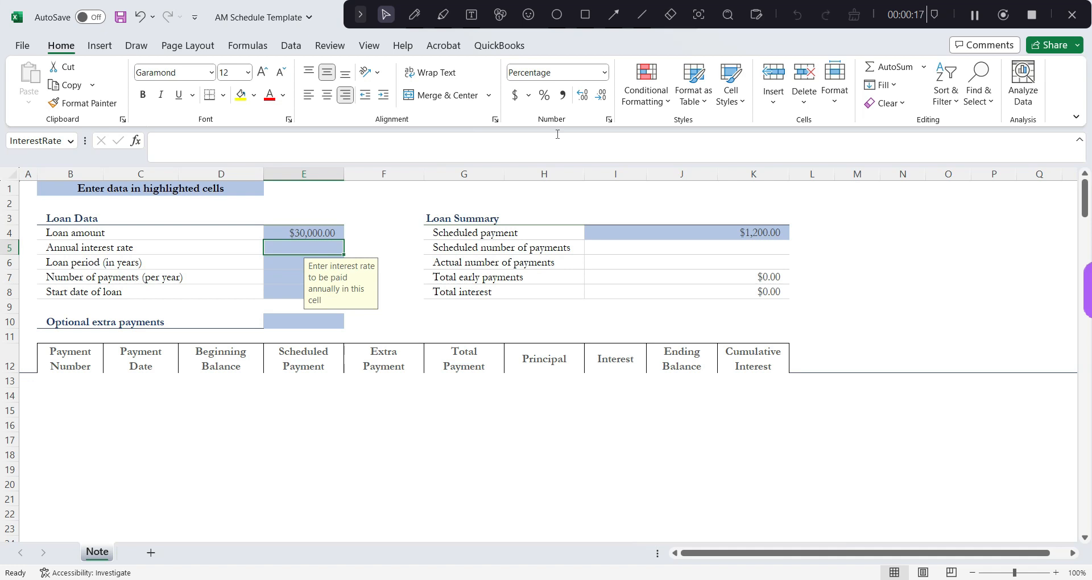
pyautogui.write('2.50')
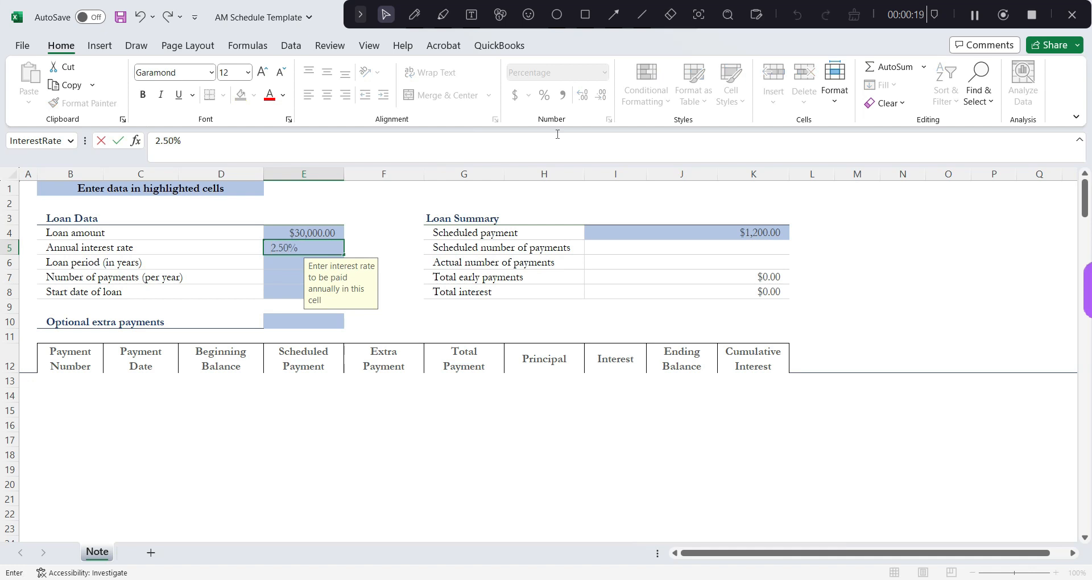
pyautogui.press('Return')
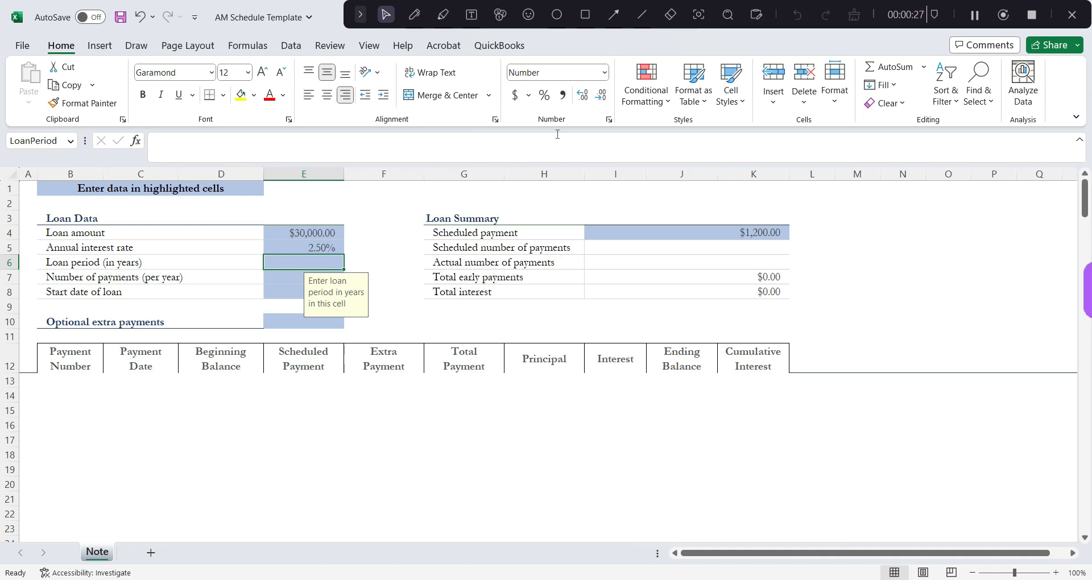
# Step: Set the loan period to 3 years and the number of payments per year to 12
pyautogui.write('3')
pyautogui.press('Return')
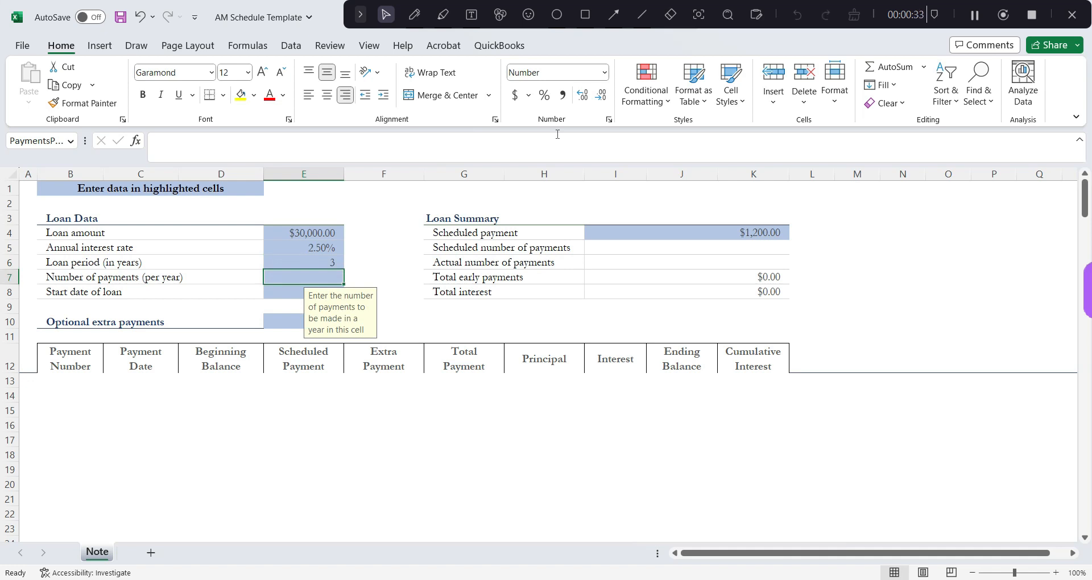
pyautogui.write('12')
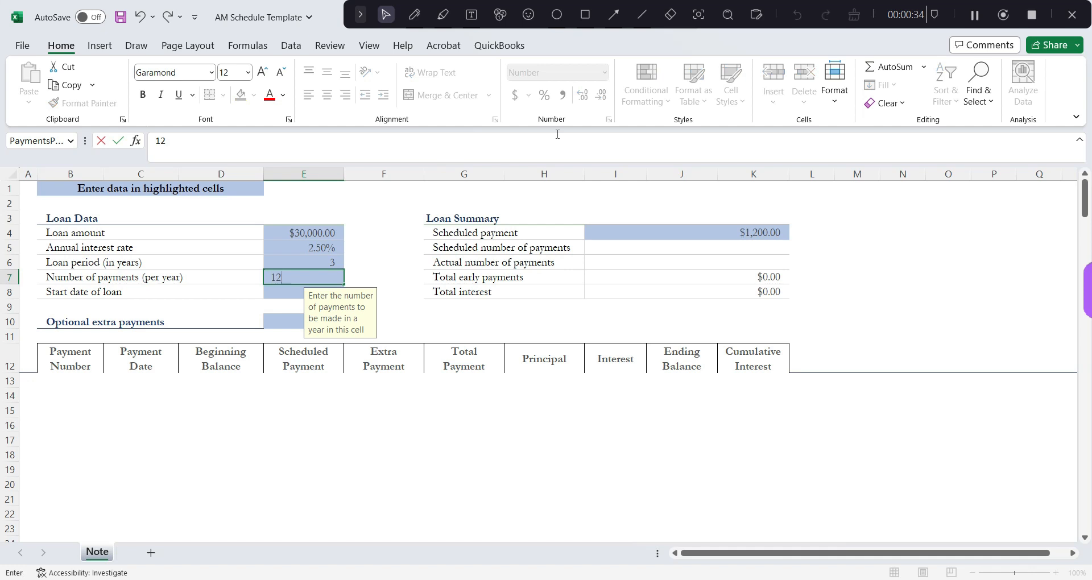
pyautogui.press('Return')
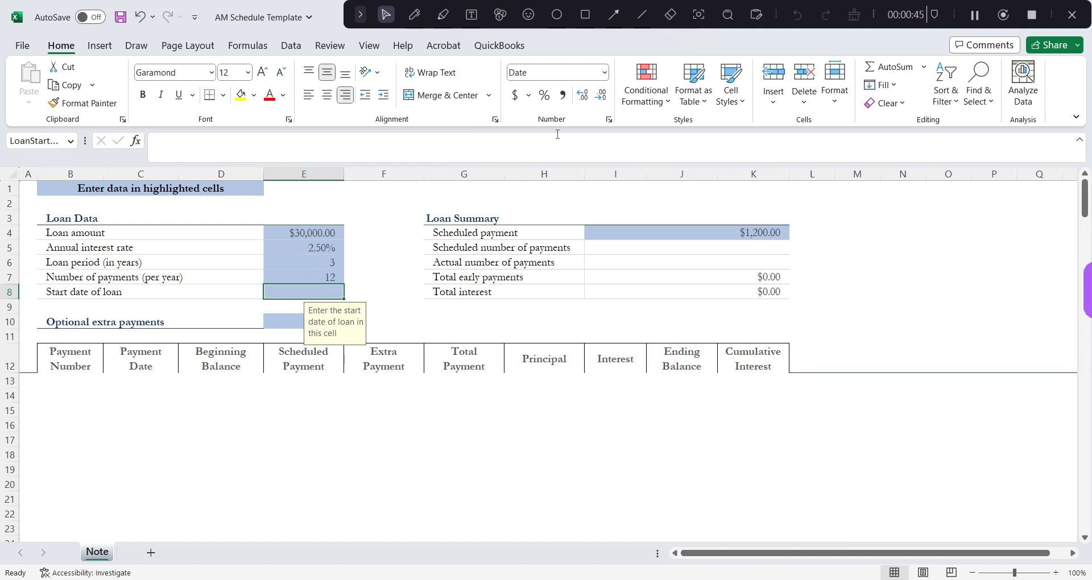
# Step: Enter 5/29/23 as the start date of the loan
pyautogui.write('5/')
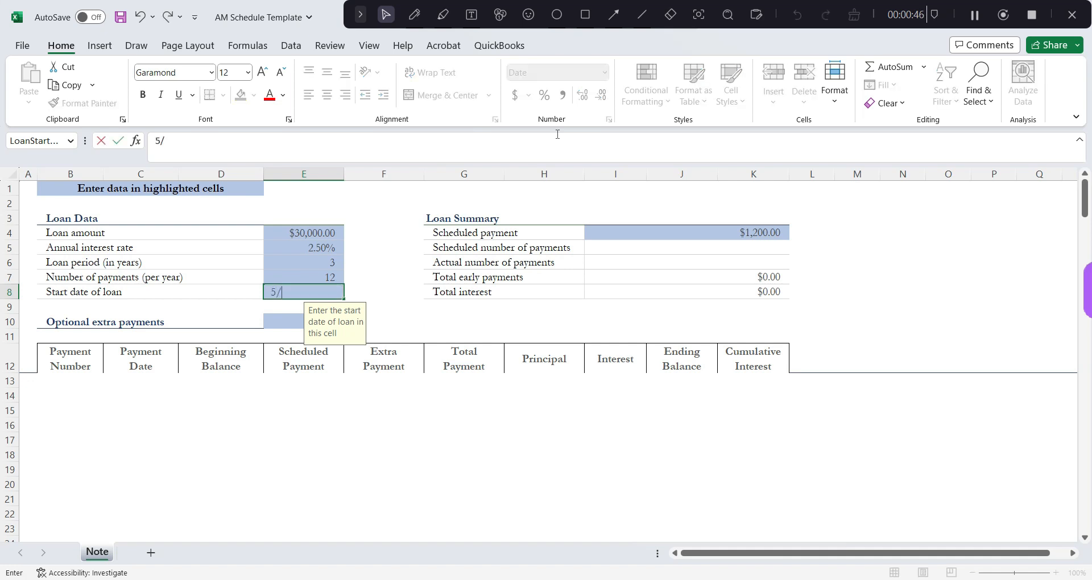
pyautogui.write('29/23')
pyautogui.press('Return')
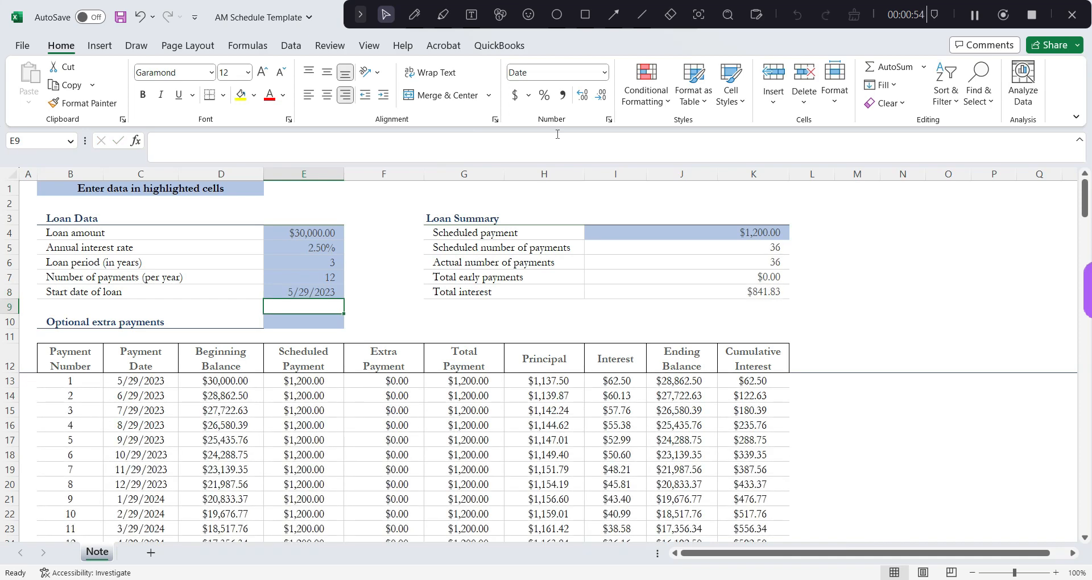
# Step: Review the optional extra payments cell, the scheduled payment in the loan summary and the payment rows of the amortization schedule
pyautogui.press('Down')
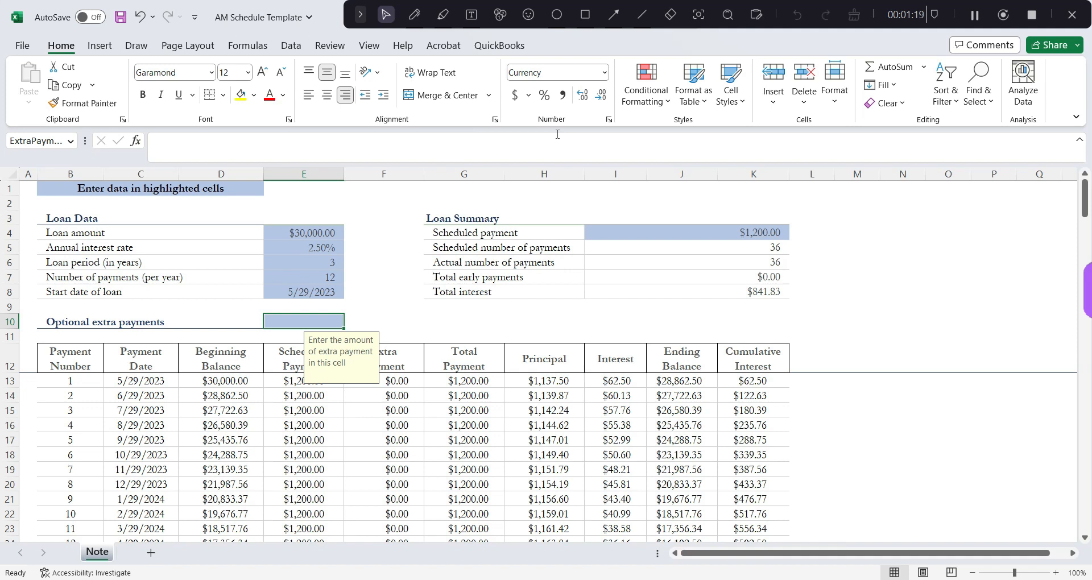
pyautogui.click(756, 247)
pyautogui.click(773, 233)
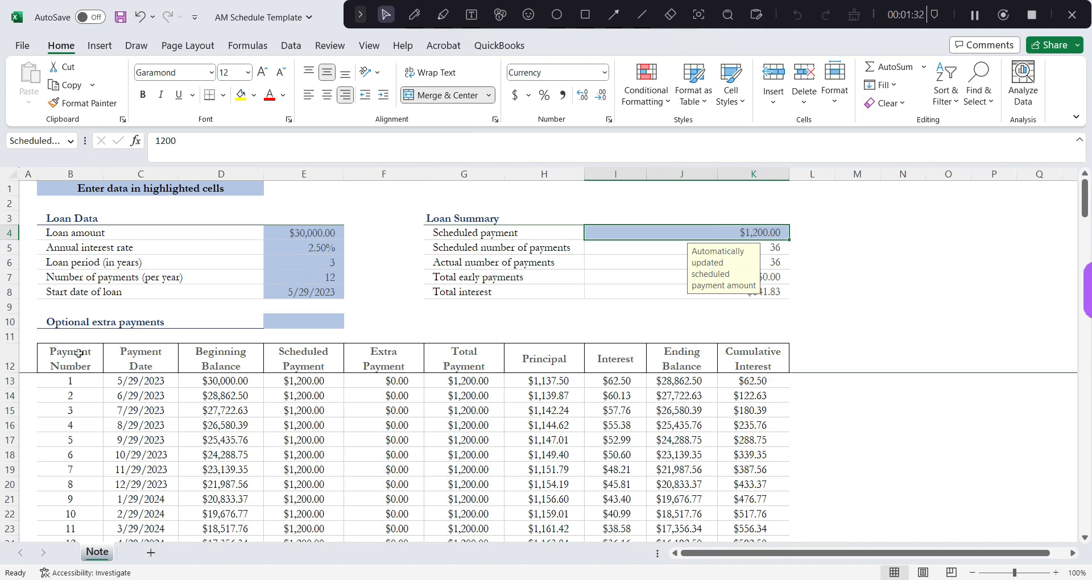
pyautogui.scroll(-2, 434, 418)
pyautogui.scroll(-2, 542, 380)
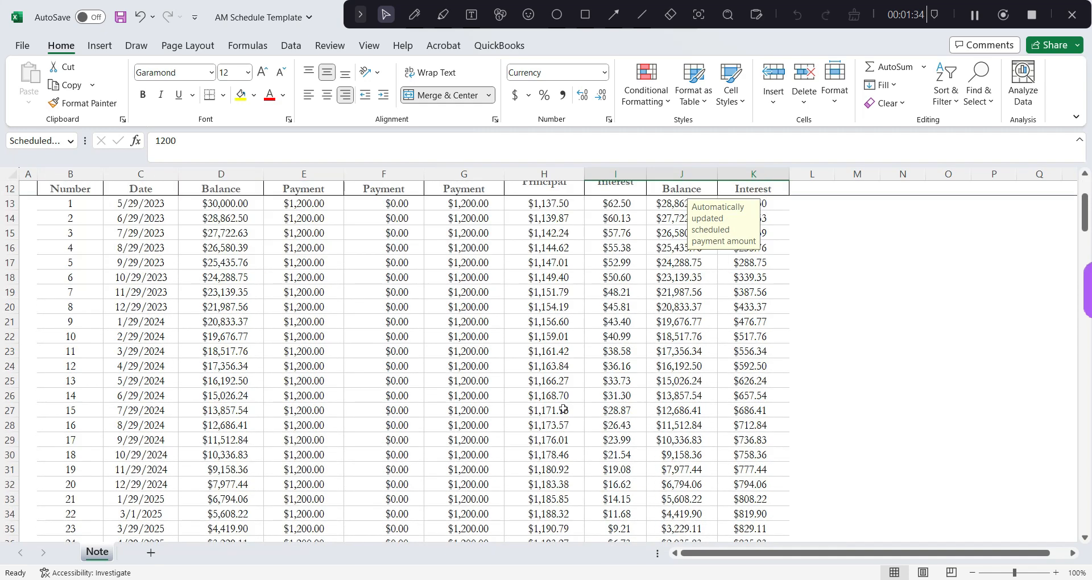
pyautogui.scroll(1, 227, 273)
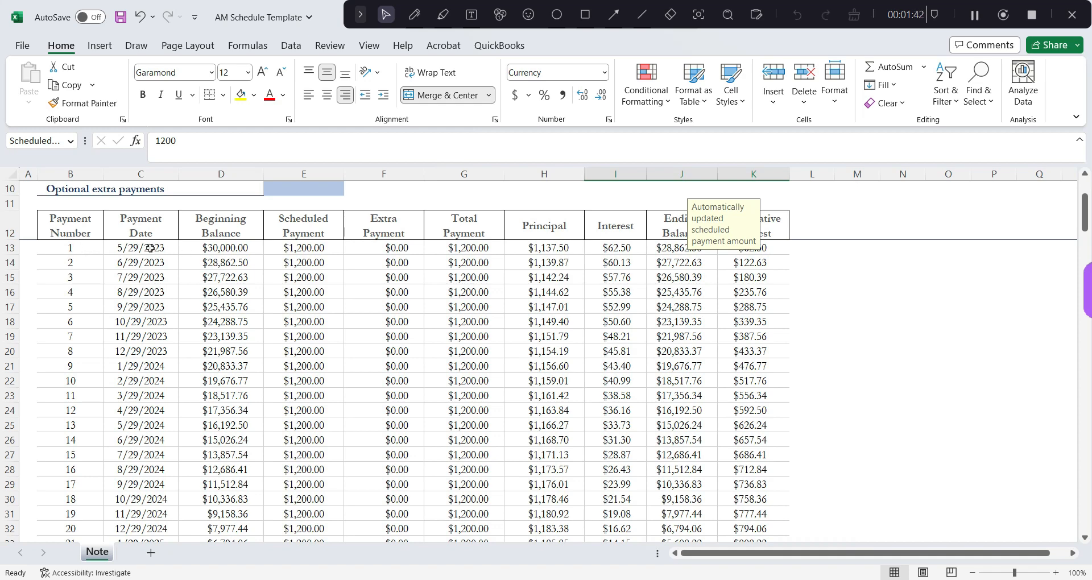
pyautogui.scroll(-5, 82, 263)
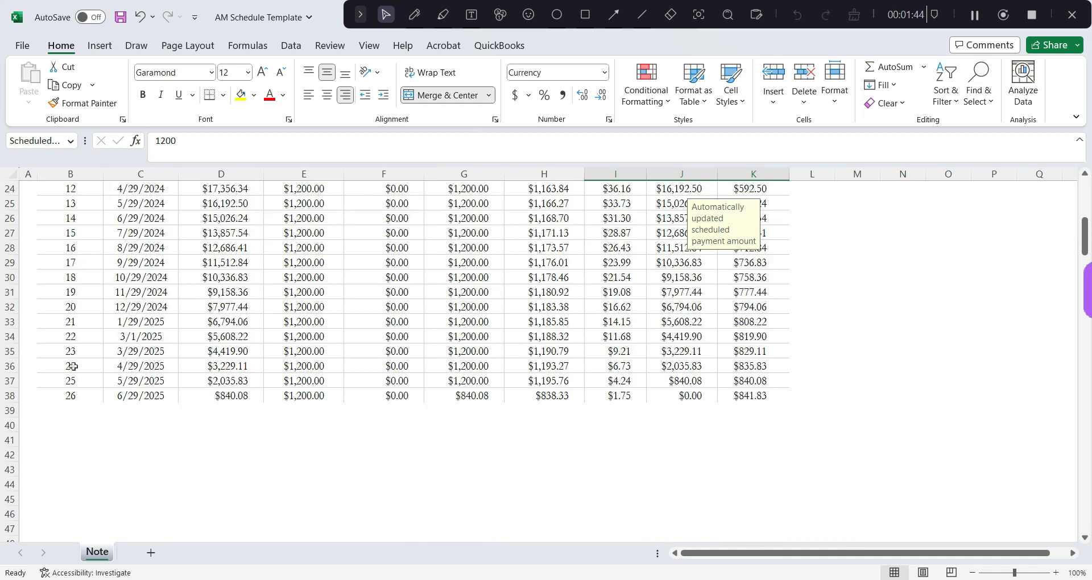
pyautogui.scroll(6, 77, 390)
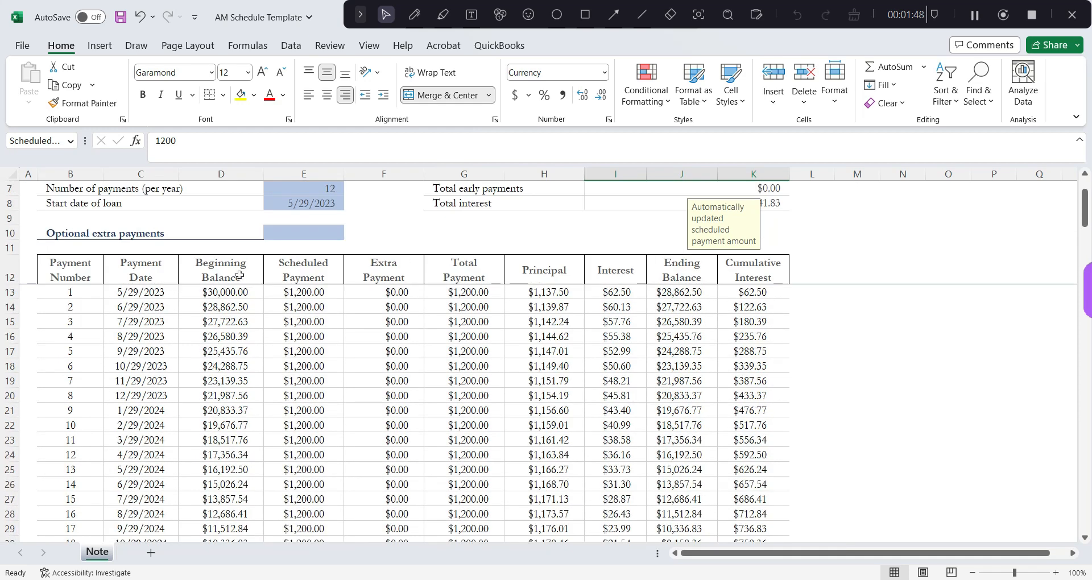
pyautogui.scroll(1, 237, 300)
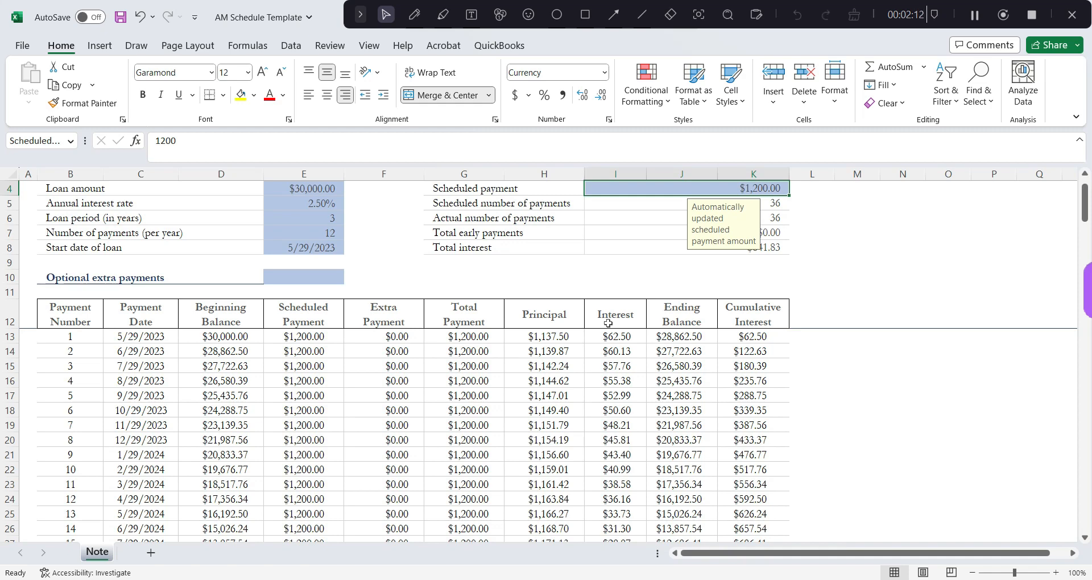
pyautogui.scroll(1, 541, 398)
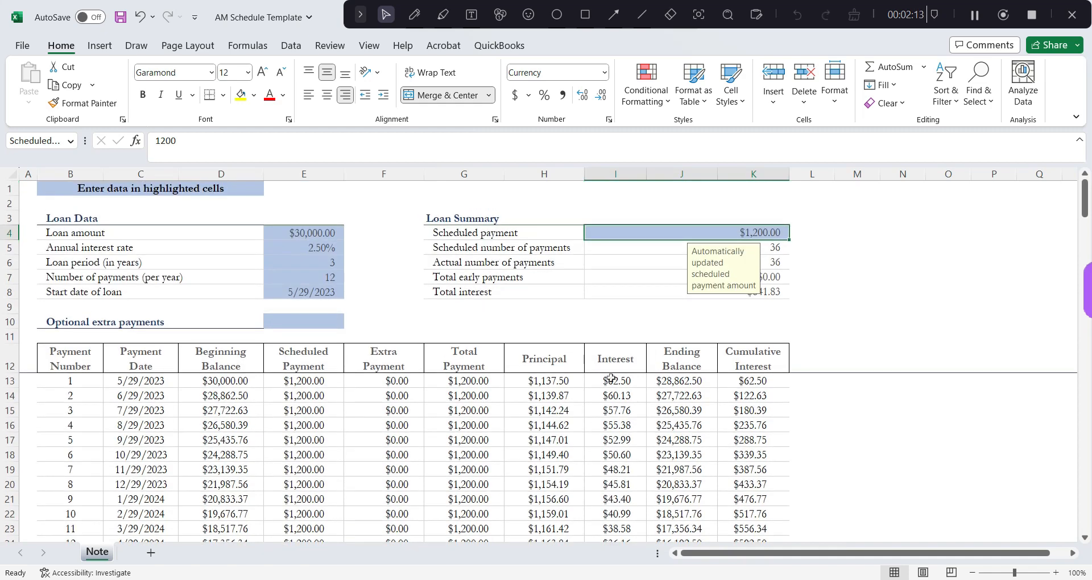
# Step: Examine the first payment's principal, interest and ending balance, and the total interest in the loan summary
pyautogui.click(536, 385)
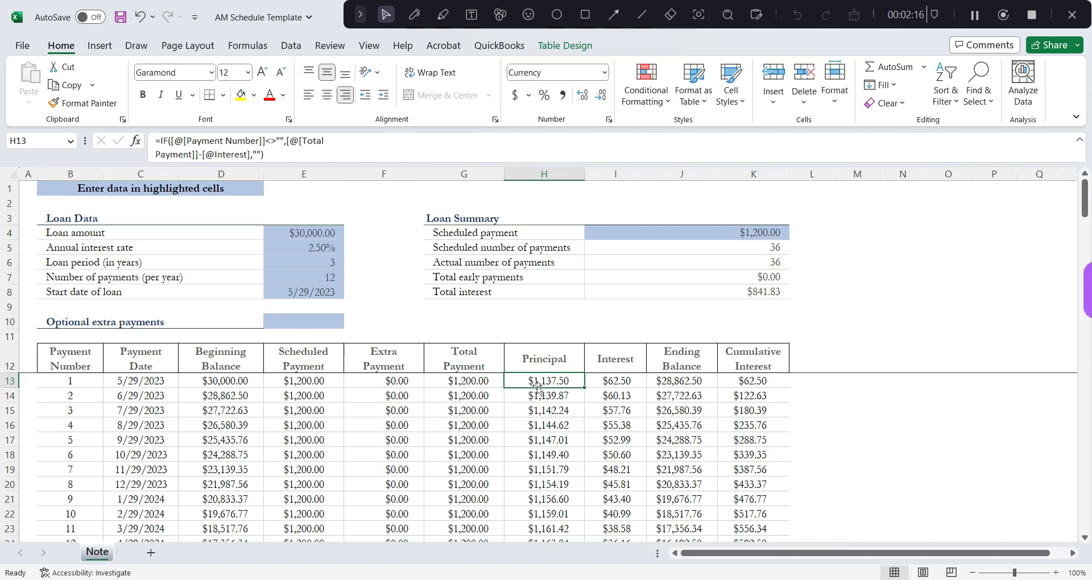
pyautogui.click(627, 382)
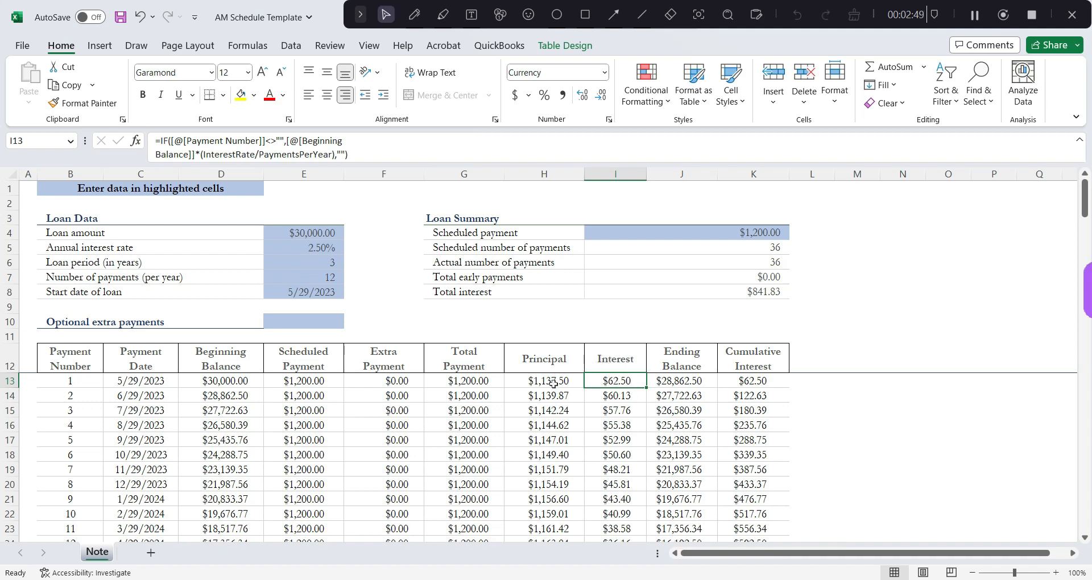
pyautogui.click(516, 383)
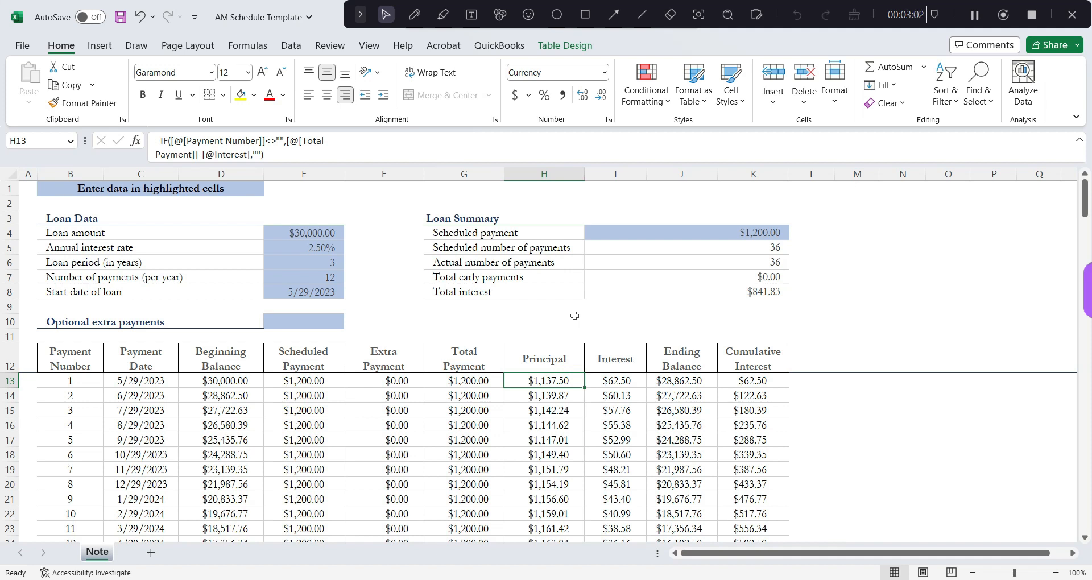
pyautogui.click(606, 378)
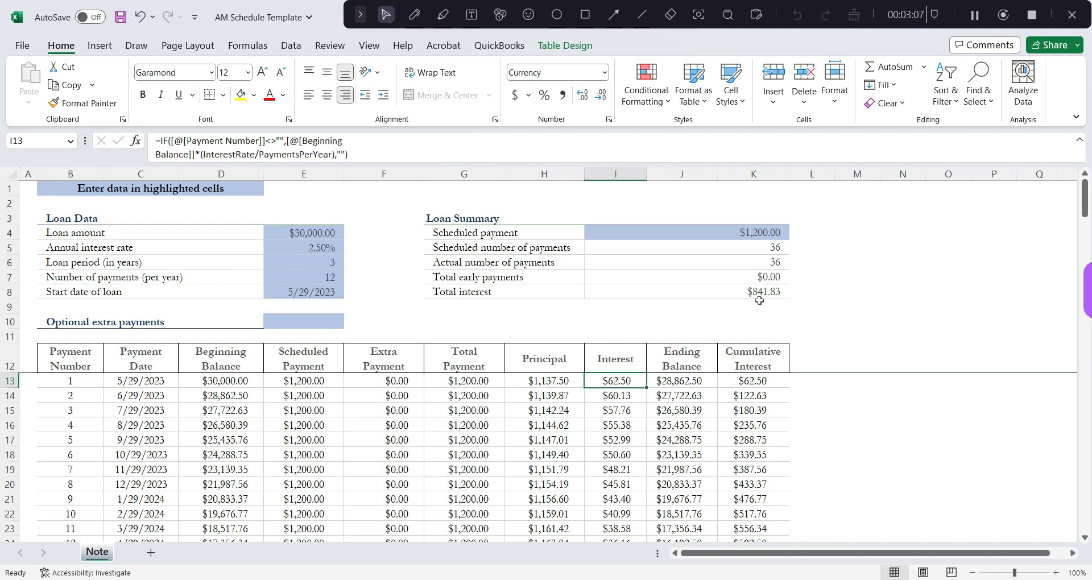
pyautogui.click(697, 381)
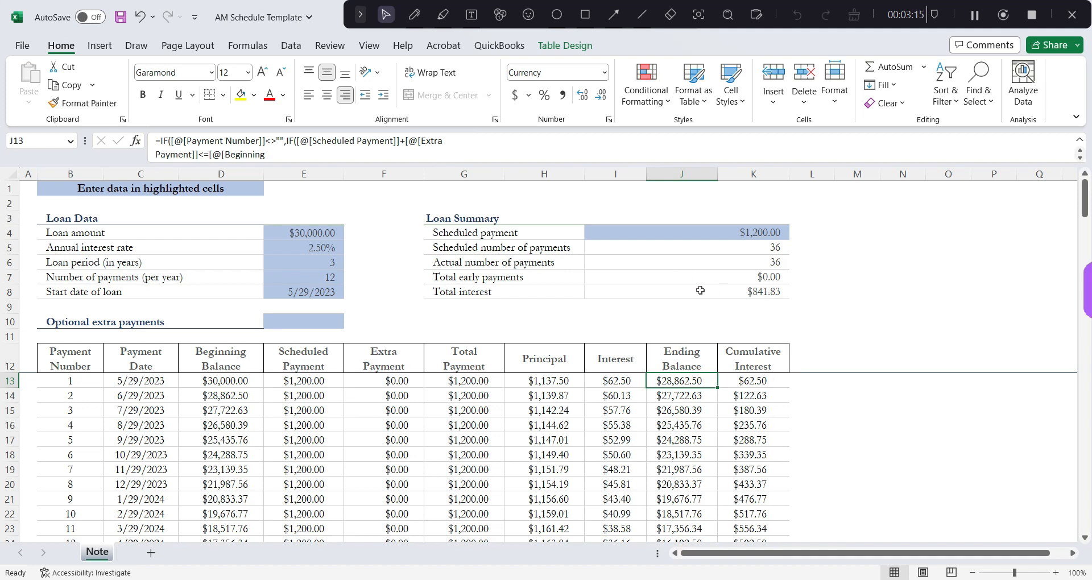
pyautogui.click(481, 291)
pyautogui.moveTo(480, 292); pyautogui.dragTo(756, 292)
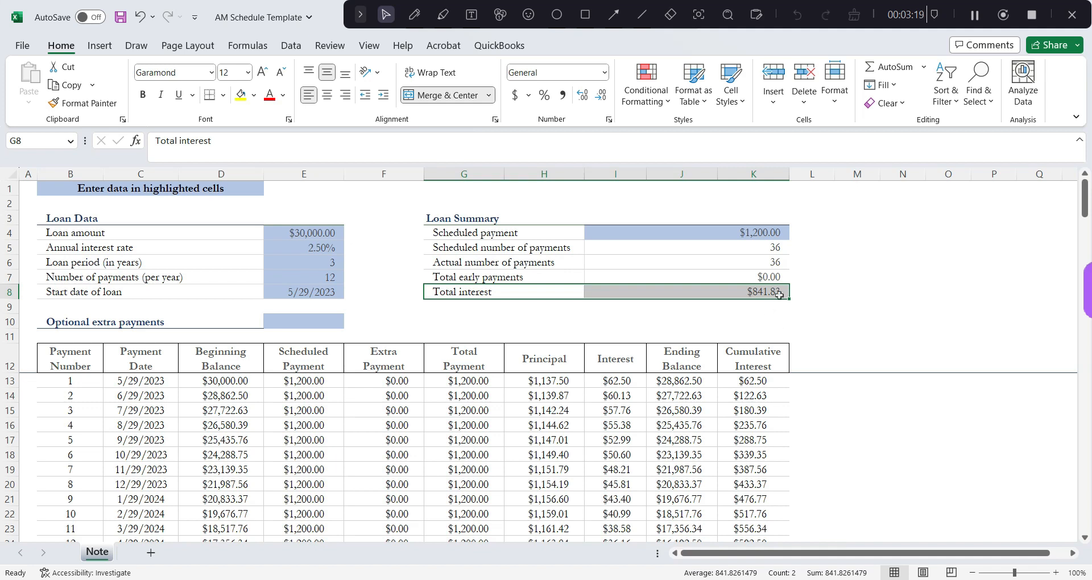
pyautogui.click(766, 317)
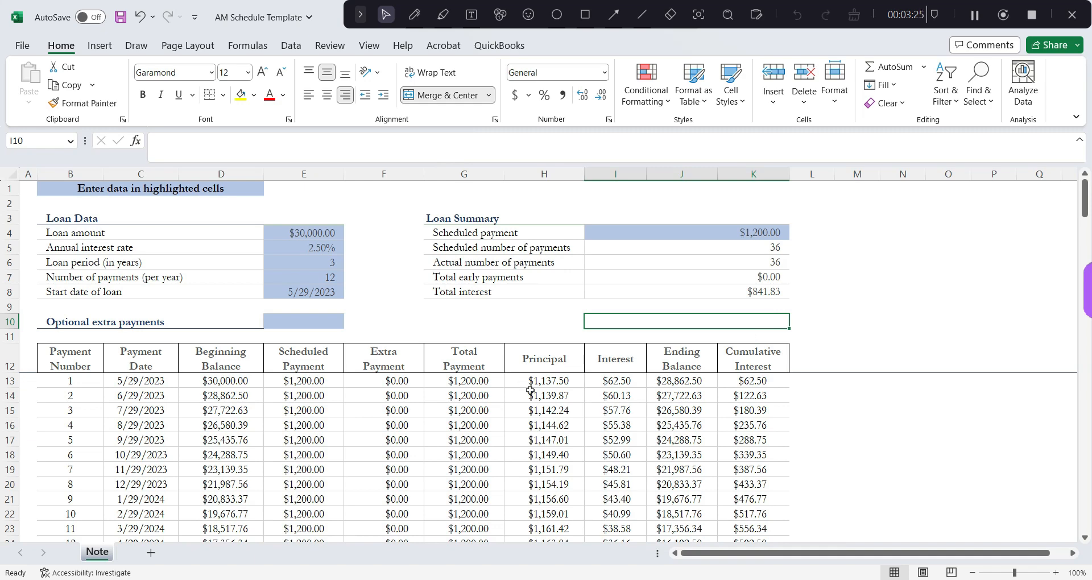
# Step: Check the amortization schedule down to the last payment's ending balance and return to its beginning
pyautogui.scroll(-3, 531, 398)
pyautogui.scroll(-5, 531, 398)
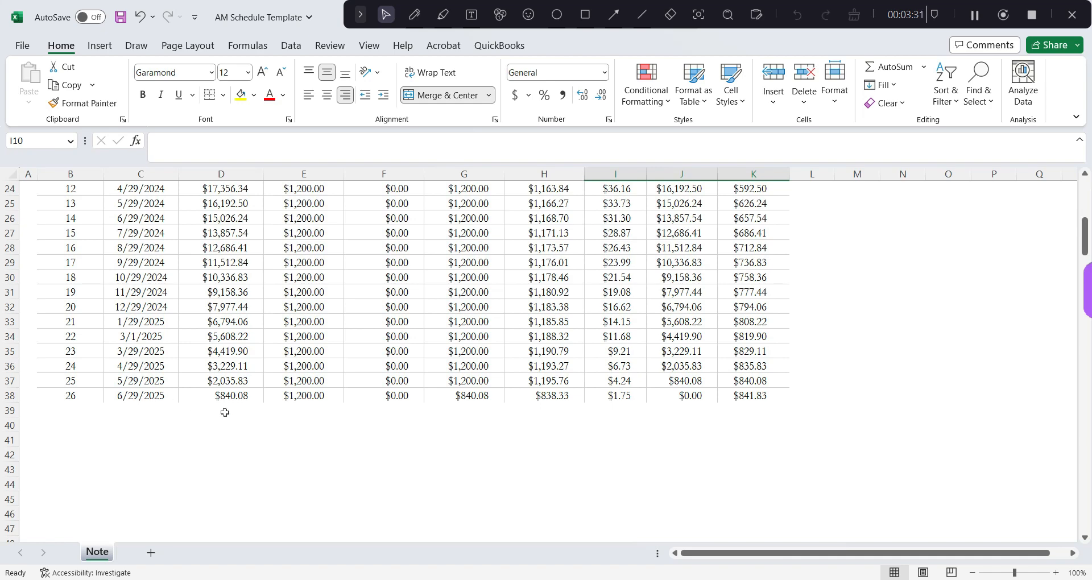
pyautogui.scroll(2, 699, 421)
pyautogui.scroll(6, 698, 398)
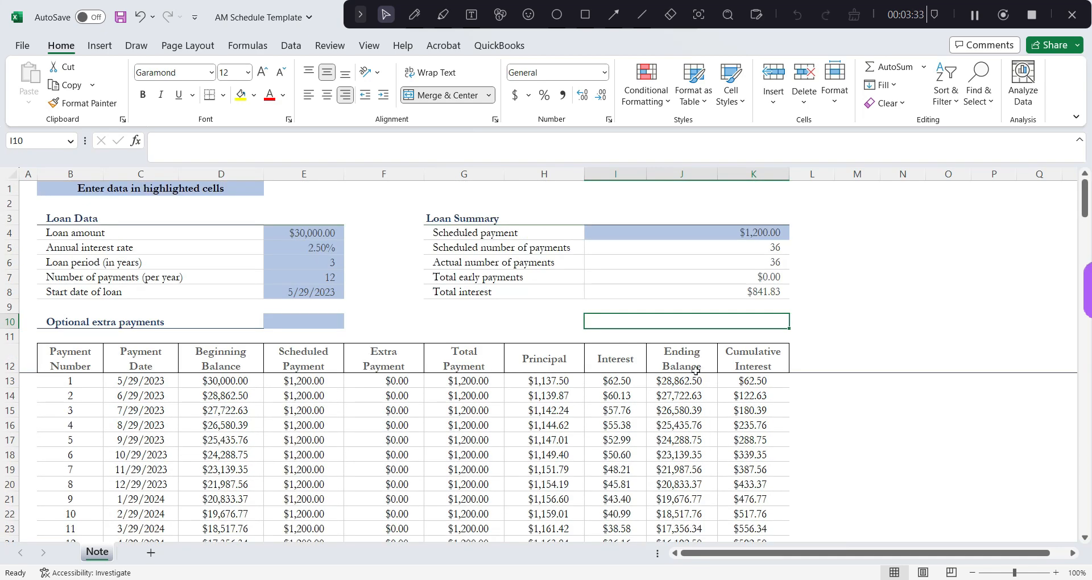
pyautogui.scroll(-7, 695, 376)
pyautogui.click(689, 439)
pyautogui.scroll(4, 721, 395)
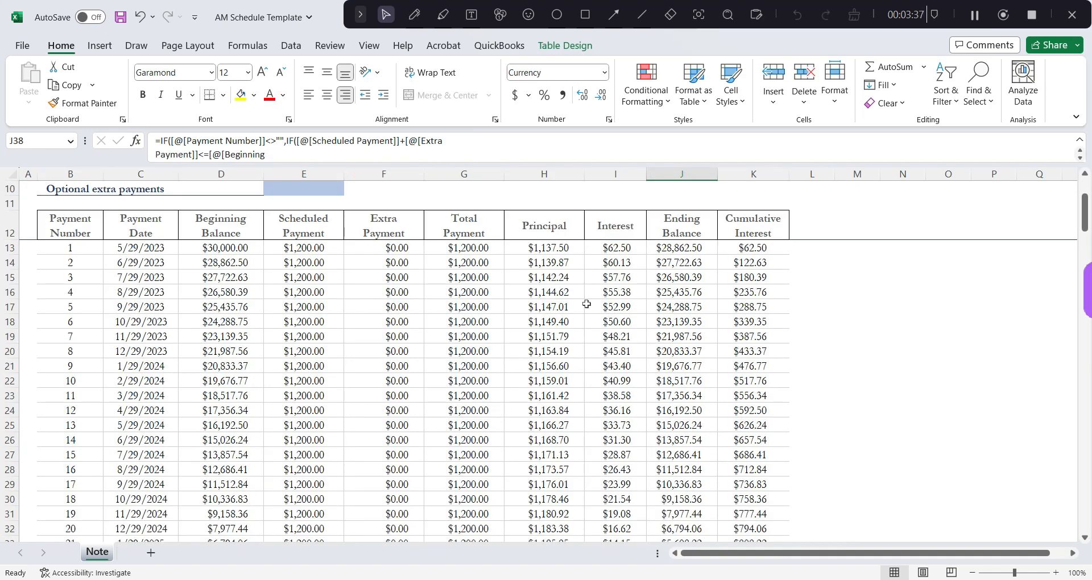
pyautogui.scroll(2, 586, 304)
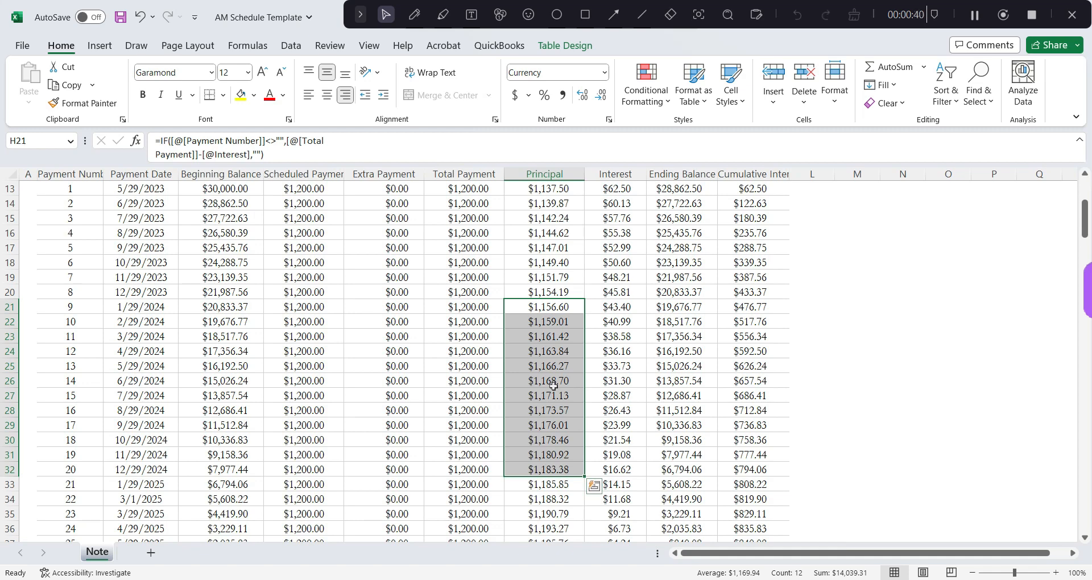
# Step: Select the Principal amounts of the 2025 payments, numbers 21 to 26, to read their sum
pyautogui.scroll(-2, 552, 387)
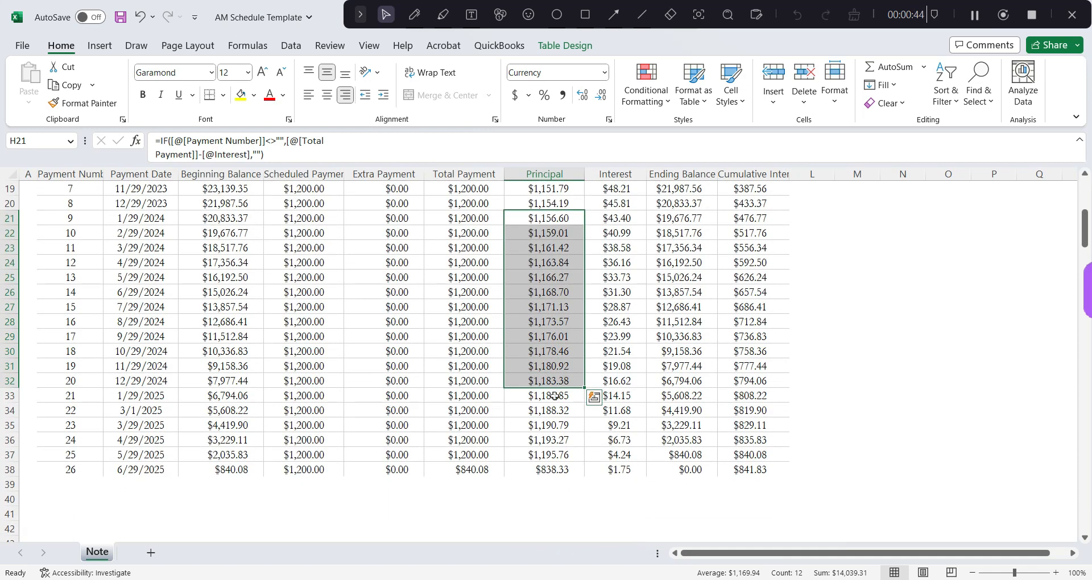
pyautogui.scroll(-1, 555, 397)
pyautogui.click(575, 353)
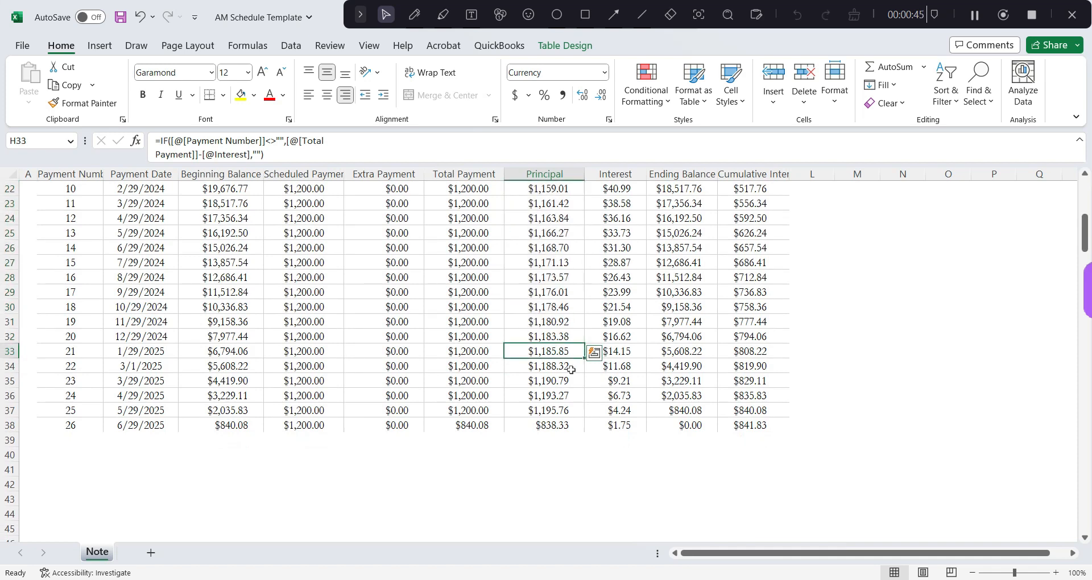
pyautogui.moveTo(571, 369); pyautogui.dragTo(565, 389)
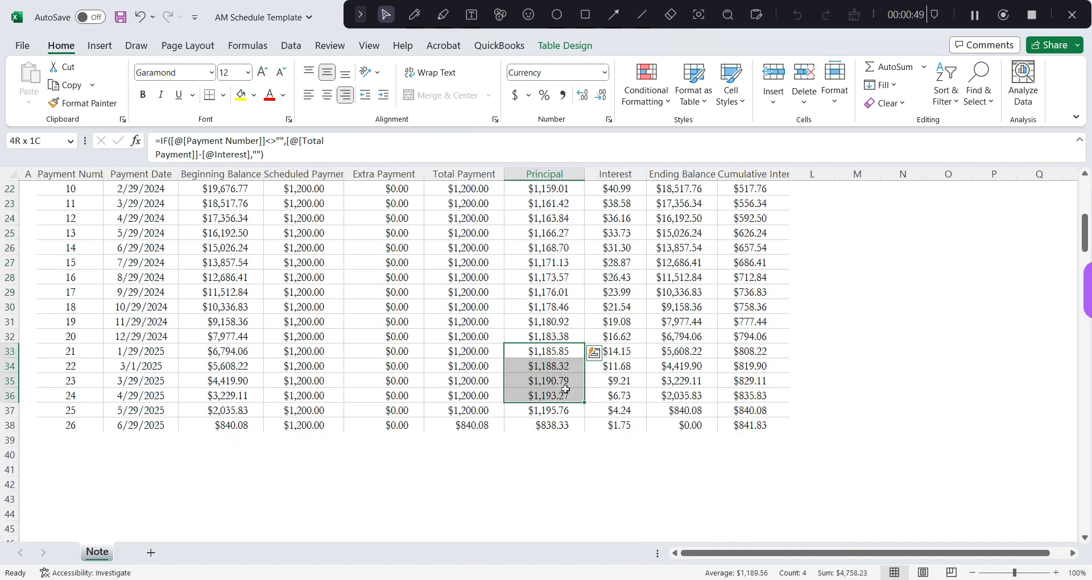
pyautogui.moveTo(565, 389); pyautogui.dragTo(557, 427)
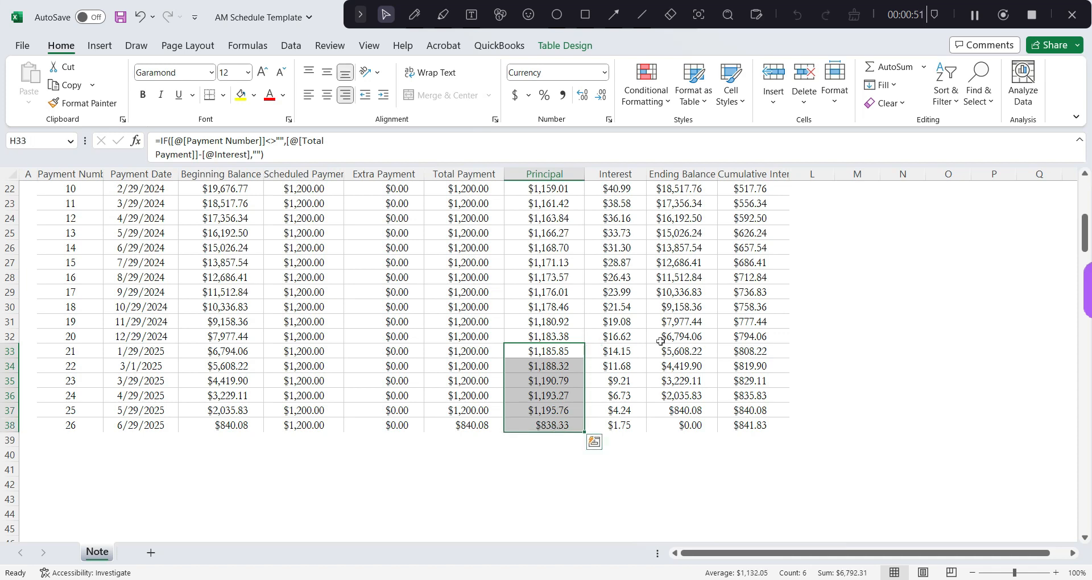